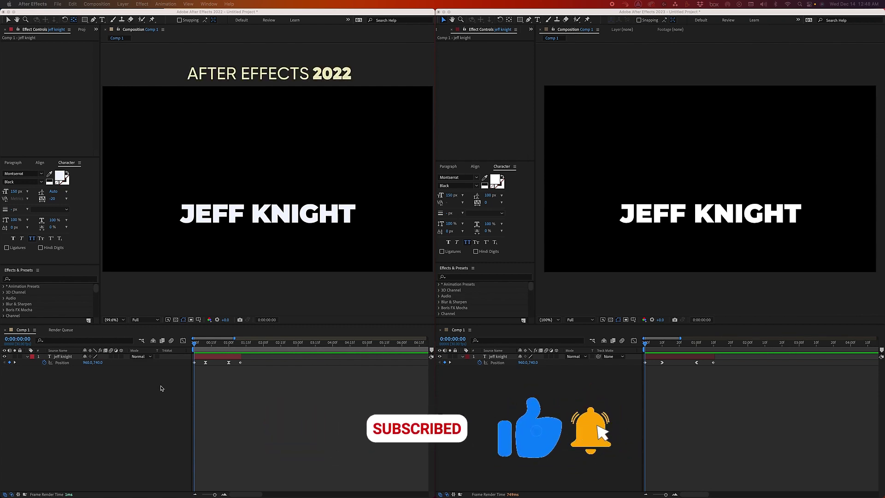
# Play and compare the After Effects 2022 and 2023 comp previews.
pyautogui.click(493, 410)
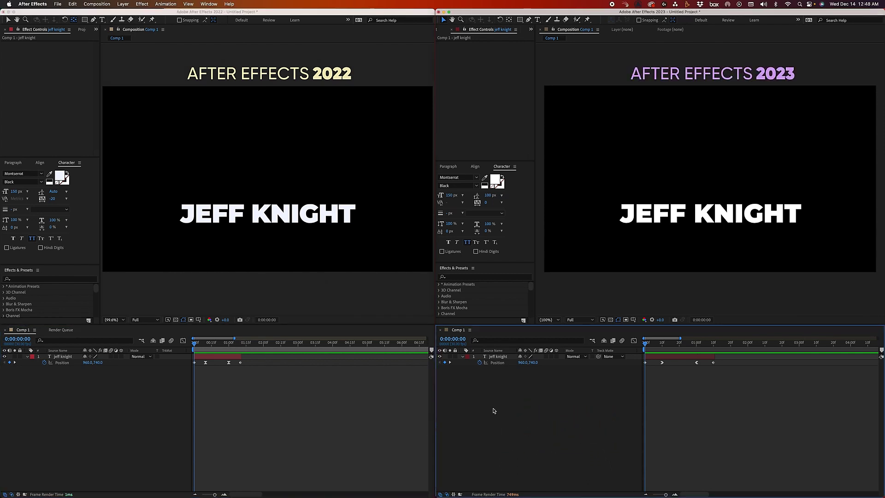
pyautogui.press('space')
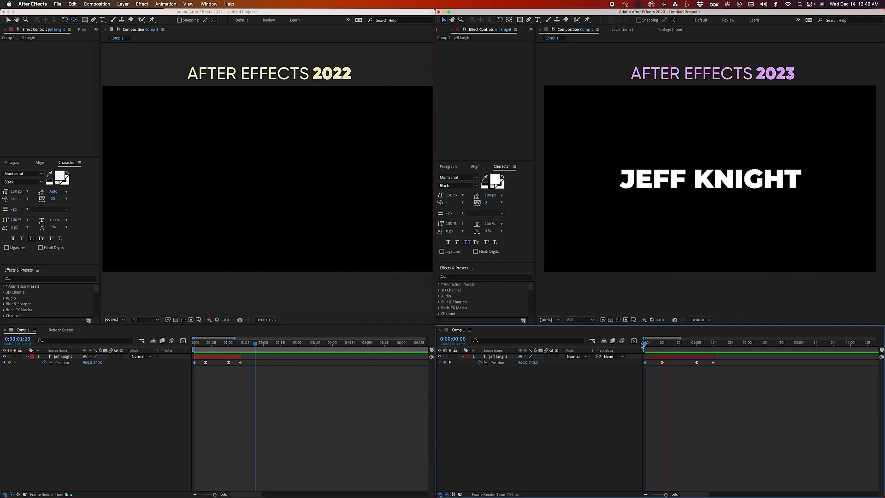
pyautogui.click(363, 341)
pyautogui.press('space')
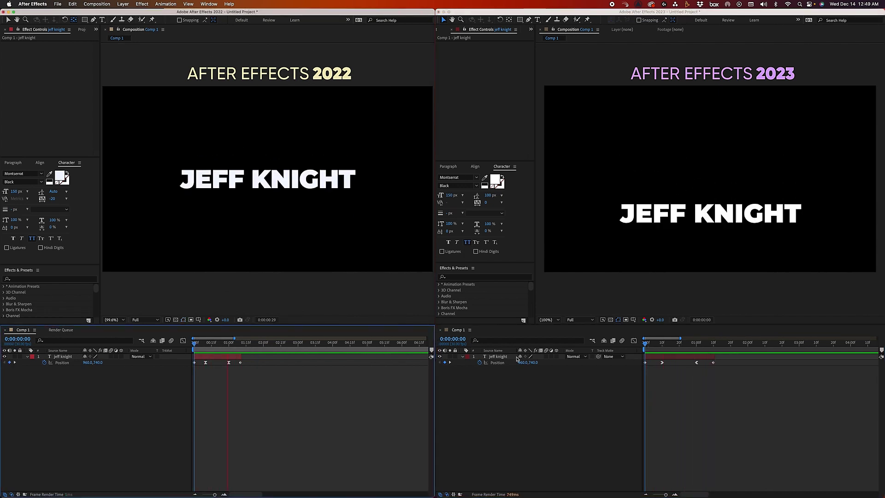
pyautogui.click(649, 346)
pyautogui.press('space')
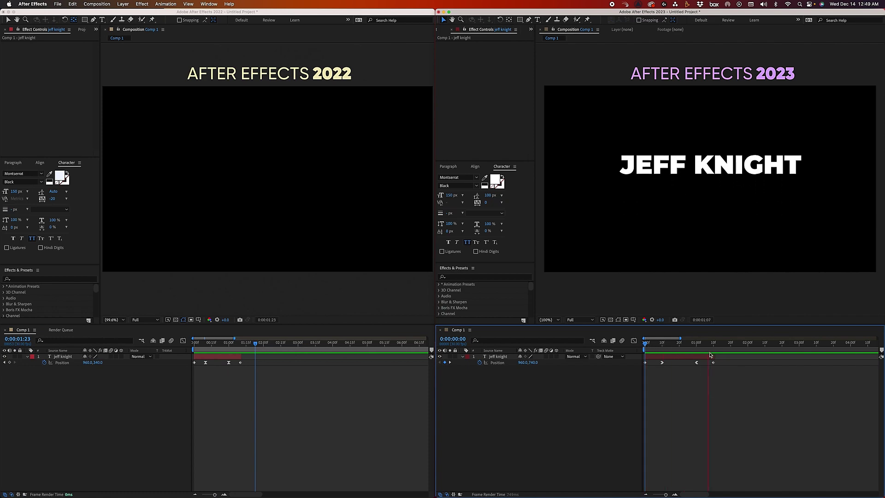
pyautogui.press('super+Tab')
pyautogui.press('space')
pyautogui.click(686, 343)
pyautogui.press('space')
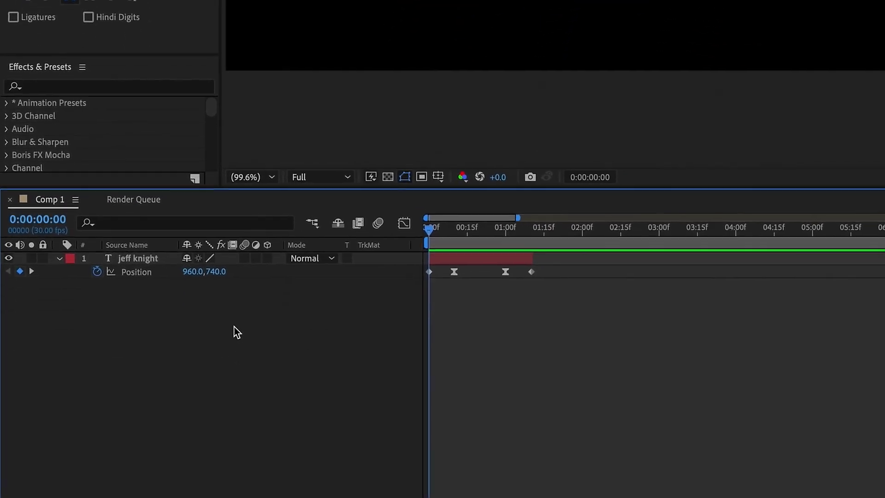
# Create a new shape layer containing a rectangle path and a fill.
pyautogui.rightClick(219, 479)
pyautogui.moveTo(261, 489)
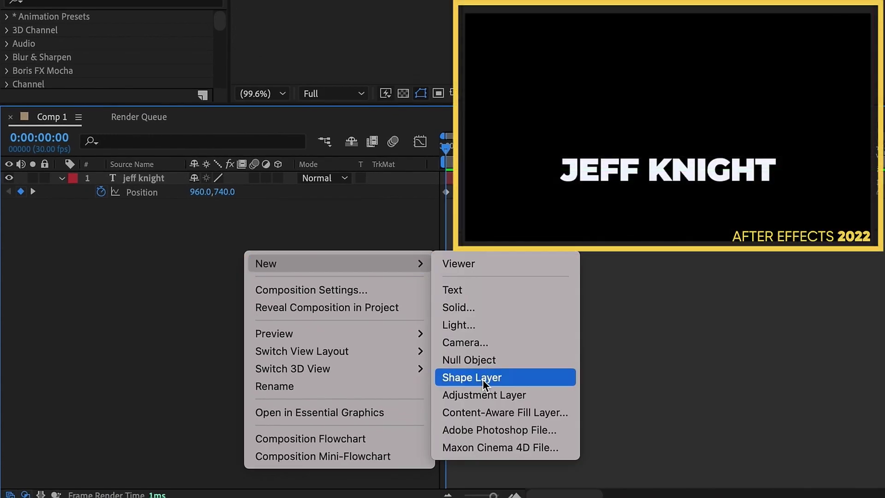
pyautogui.click(482, 380)
pyautogui.click(59, 278)
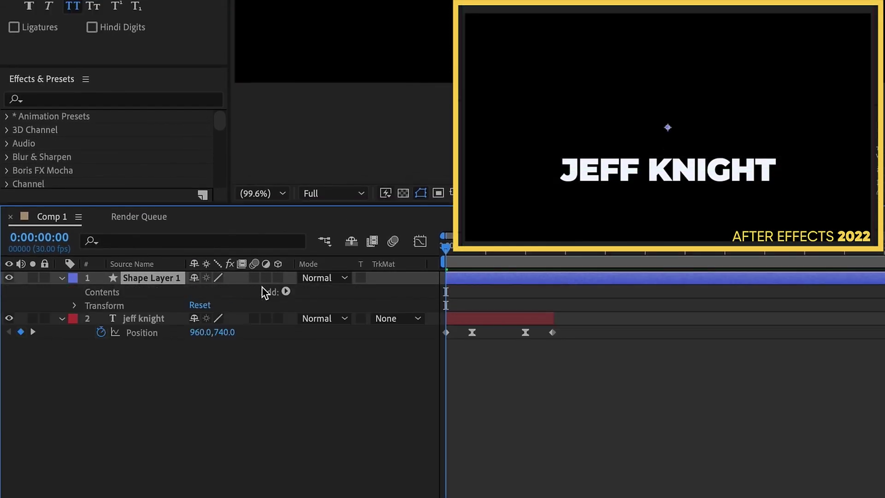
pyautogui.click(286, 291)
pyautogui.click(325, 273)
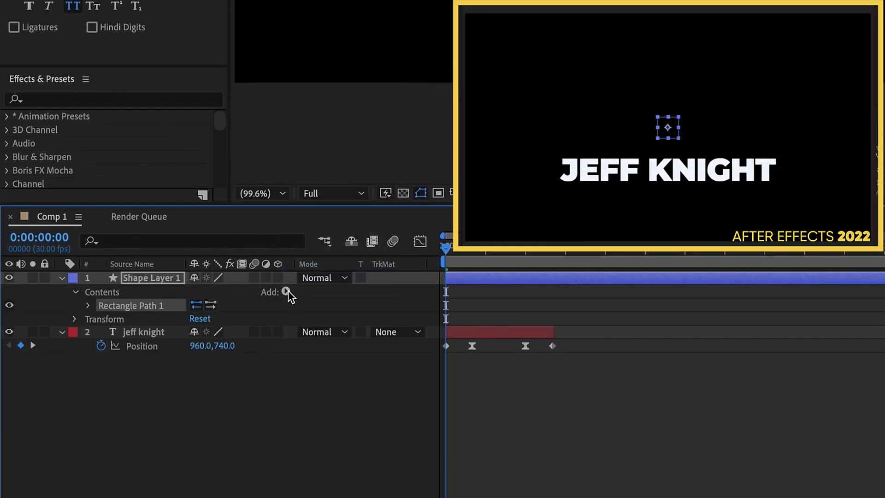
pyautogui.click(286, 291)
pyautogui.click(304, 350)
# Size the red rectangle to 2039 by 158 so it spans the full frame width.
pyautogui.click(87, 305)
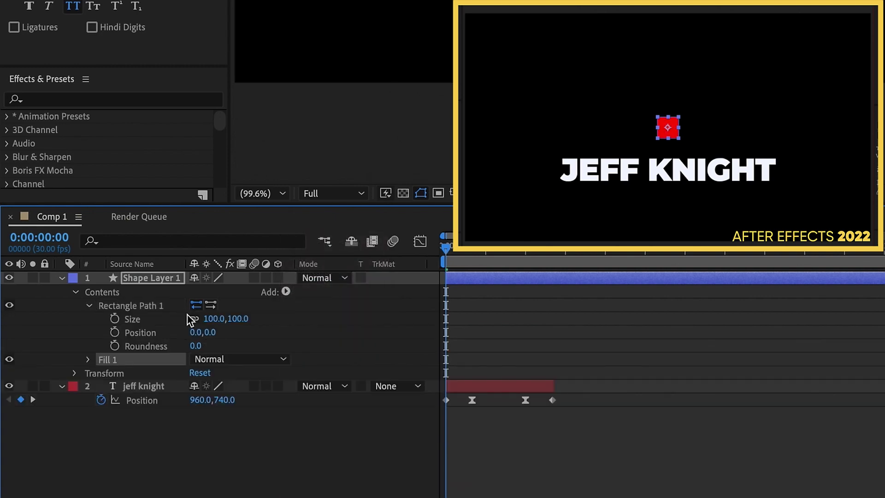
pyautogui.moveTo(208, 318); pyautogui.dragTo(390, 319)
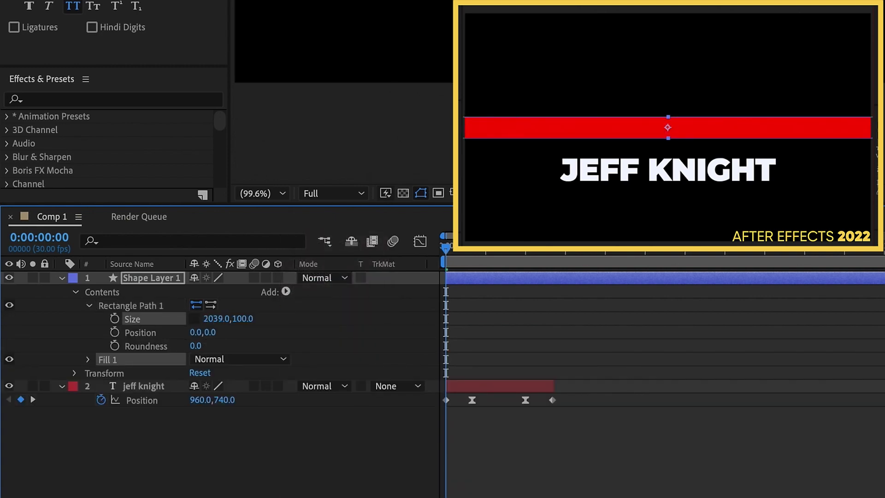
pyautogui.moveTo(471, 254); pyautogui.dragTo(504, 254)
pyautogui.moveTo(246, 321); pyautogui.dragTo(284, 310)
pyautogui.press('Home')
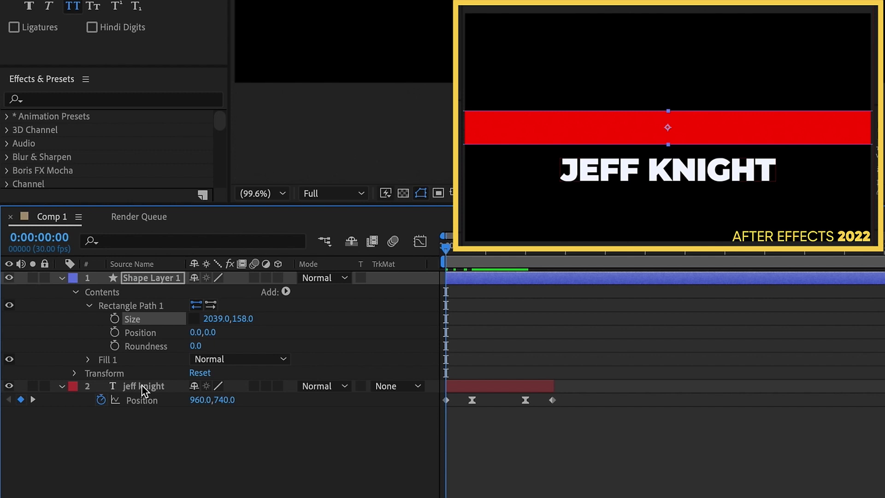
pyautogui.click(142, 386)
# Set the jeff knight text's track matte to Alpha Matte from Shape Layer 1.
pyautogui.click(388, 384)
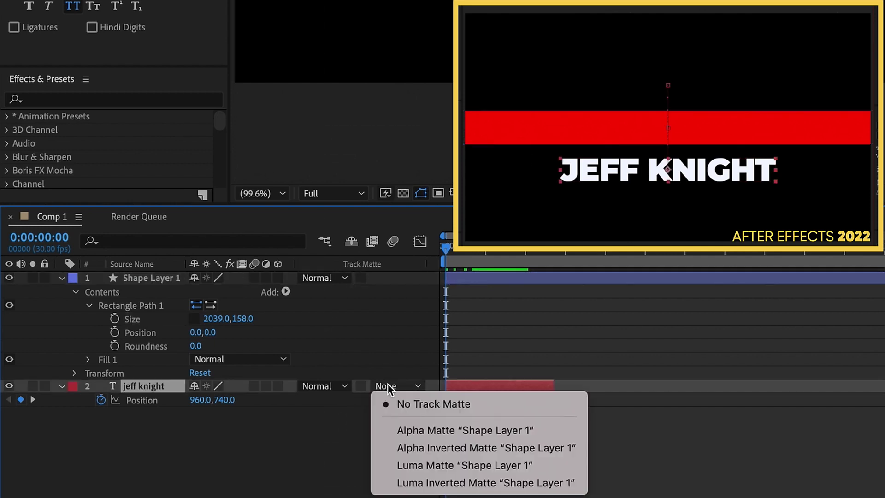
pyautogui.click(420, 423)
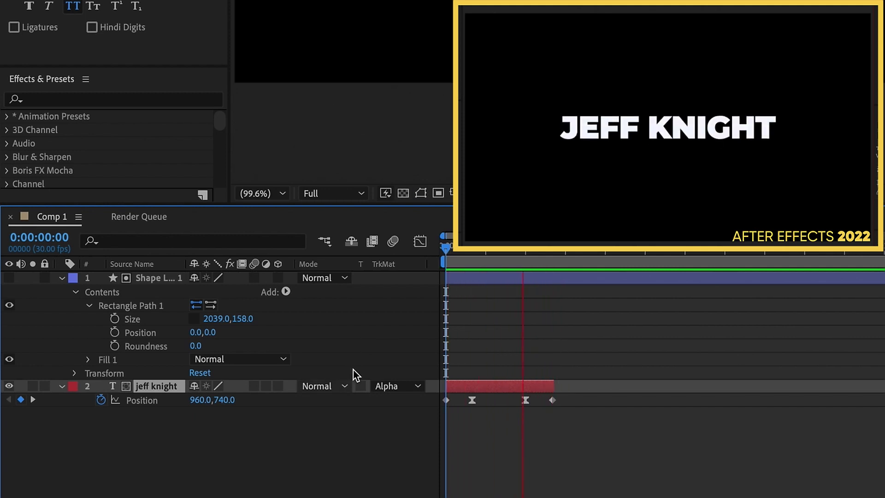
pyautogui.moveTo(557, 249); pyautogui.dragTo(495, 250)
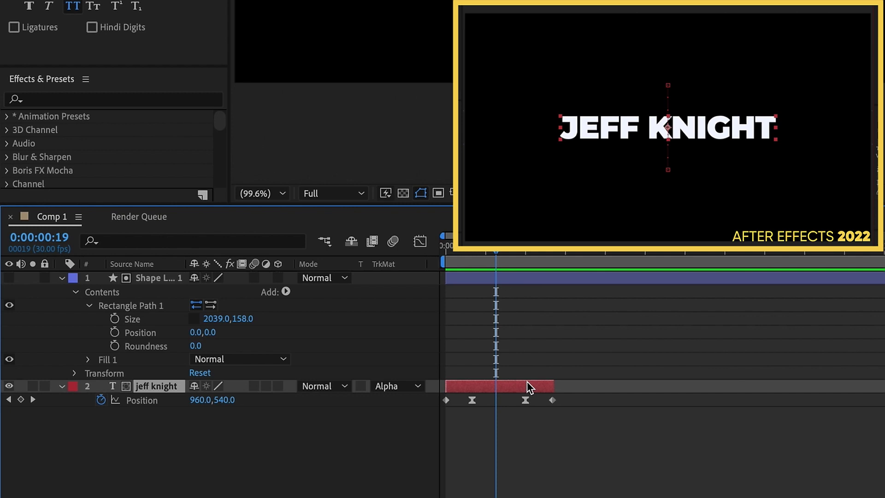
pyautogui.hotkey('ctrl', 'd')
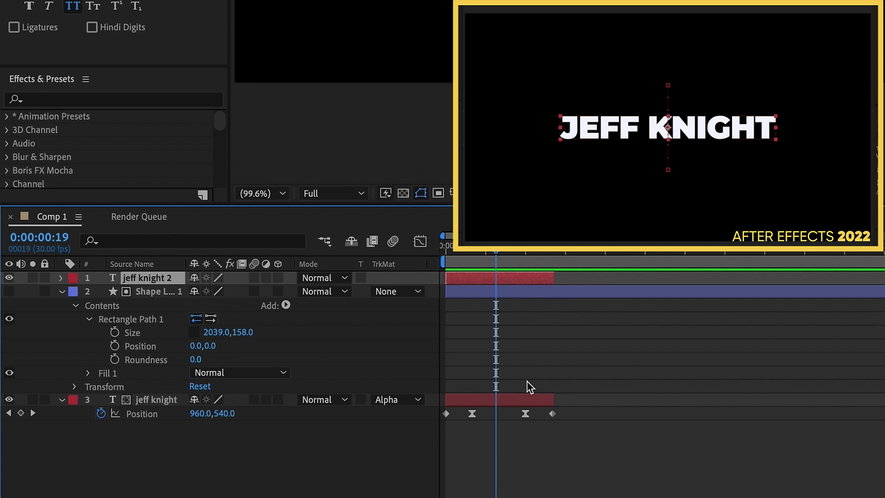
pyautogui.moveTo(152, 277); pyautogui.dragTo(182, 390)
pyautogui.click(386, 386)
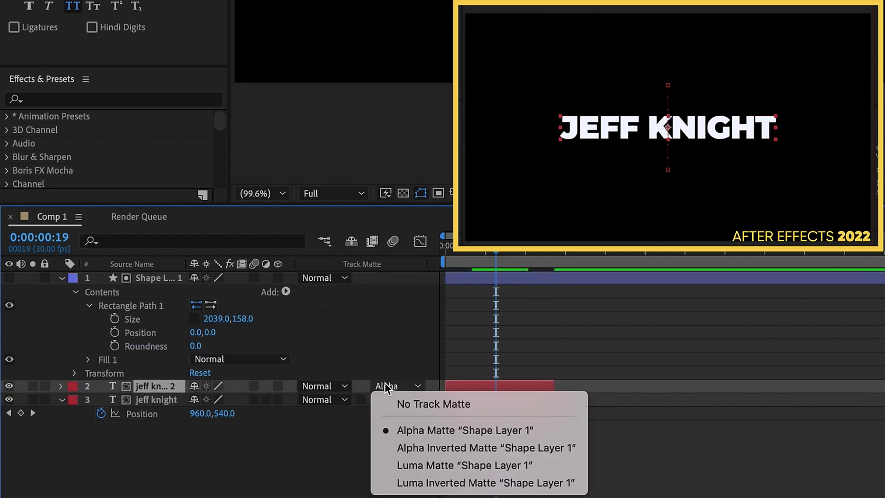
pyautogui.click(405, 403)
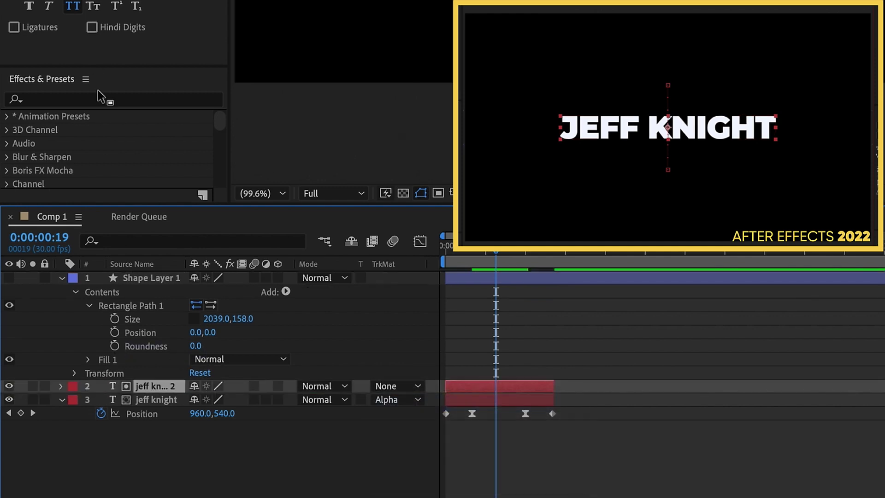
pyautogui.click(90, 98)
pyautogui.write('set m')
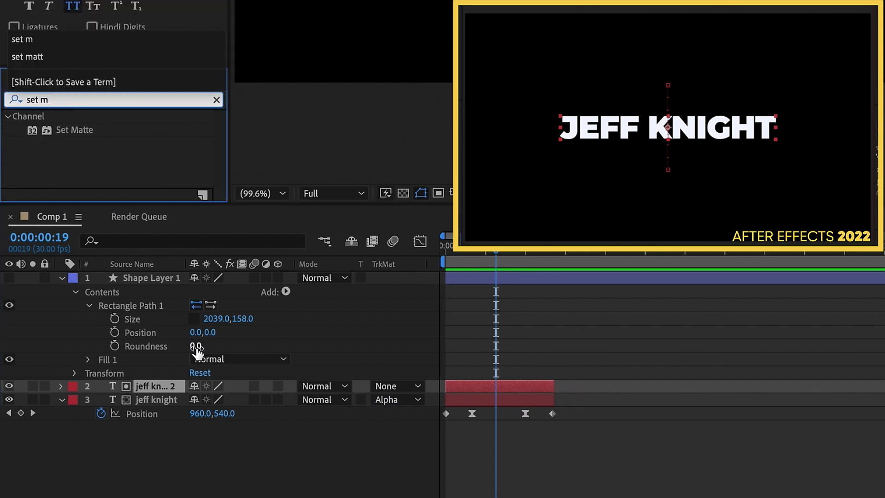
pyautogui.click(173, 399)
pyautogui.doubleClick(90, 134)
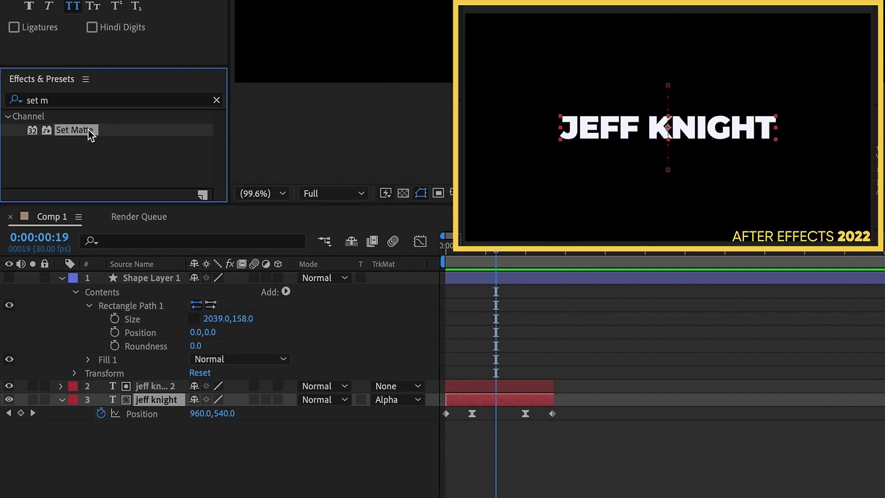
pyautogui.click(200, 77)
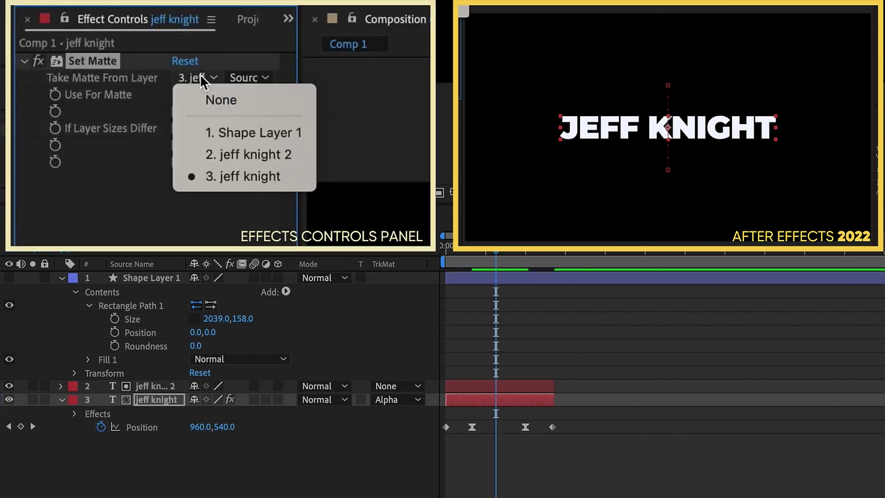
pyautogui.click(225, 134)
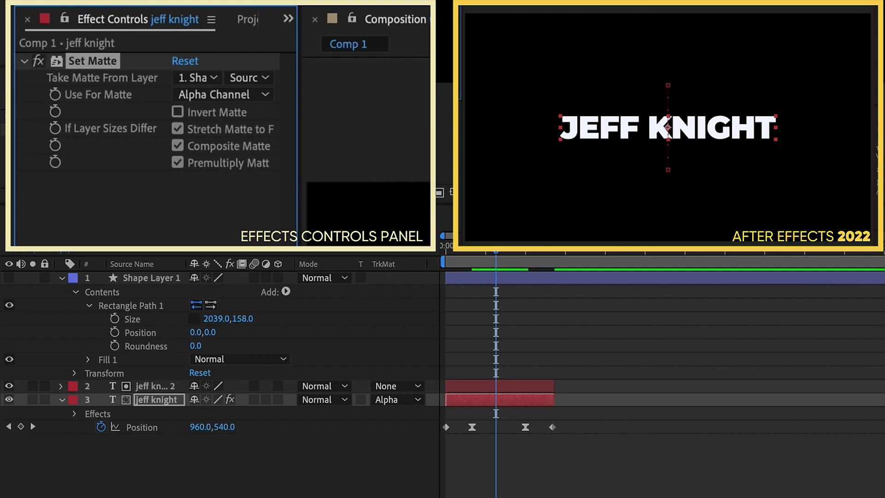
pyautogui.click(149, 385)
pyautogui.hotkey('ctrl', 'alt', 'shift', 'e')
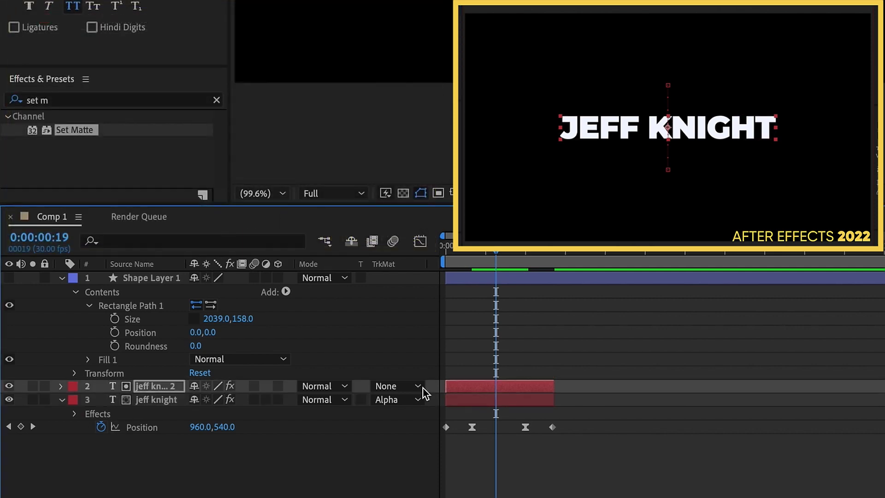
# Start jeff knight 2 after the first title and retype its text as '7 minute ae'.
pyautogui.moveTo(476, 386); pyautogui.dragTo(583, 387)
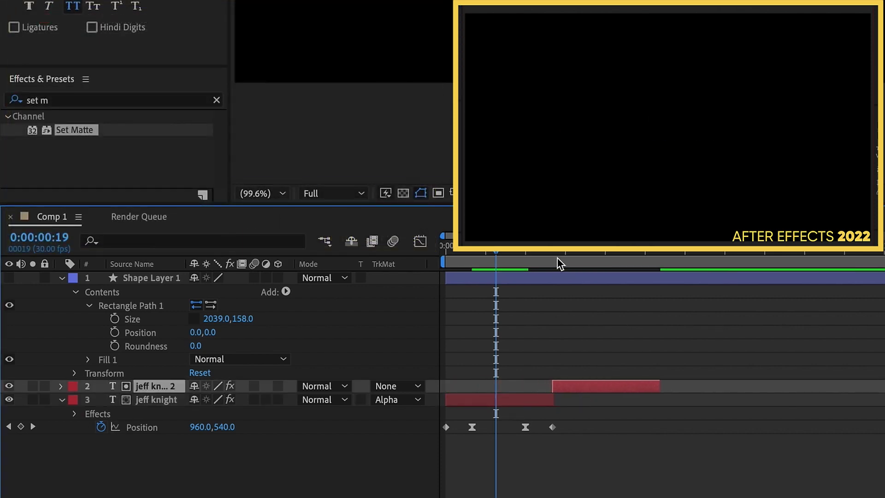
pyautogui.moveTo(505, 256); pyautogui.dragTo(592, 258)
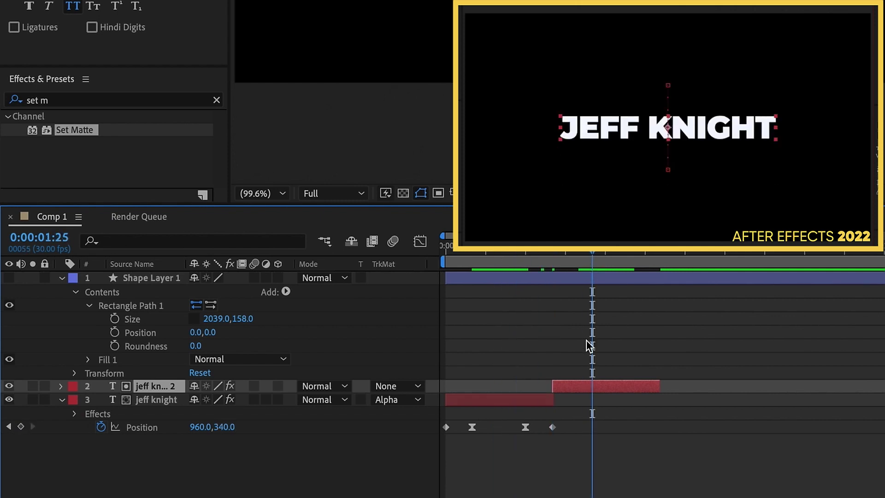
pyautogui.doubleClick(587, 386)
pyautogui.write('7 minute ae')
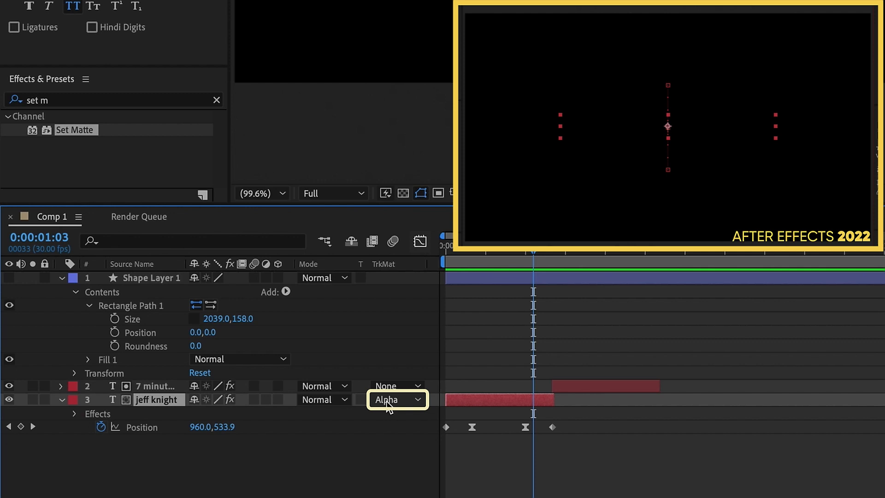
pyautogui.click(388, 405)
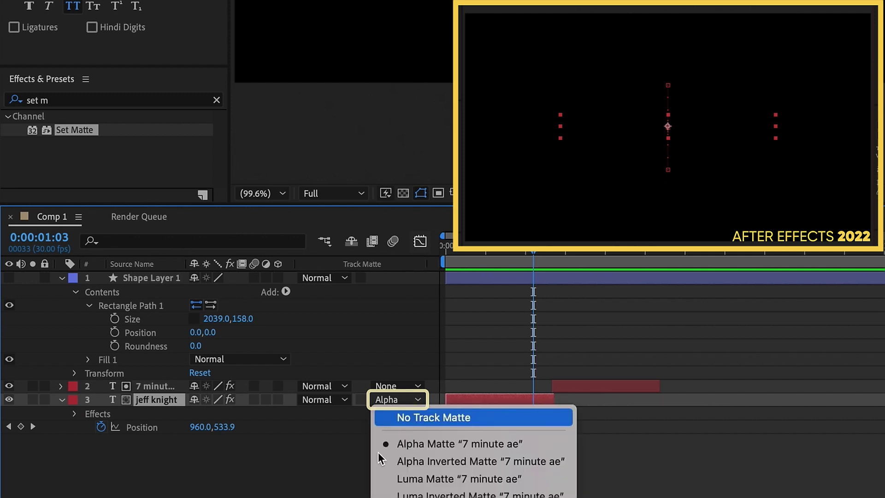
pyautogui.press('Return')
pyautogui.click(354, 470)
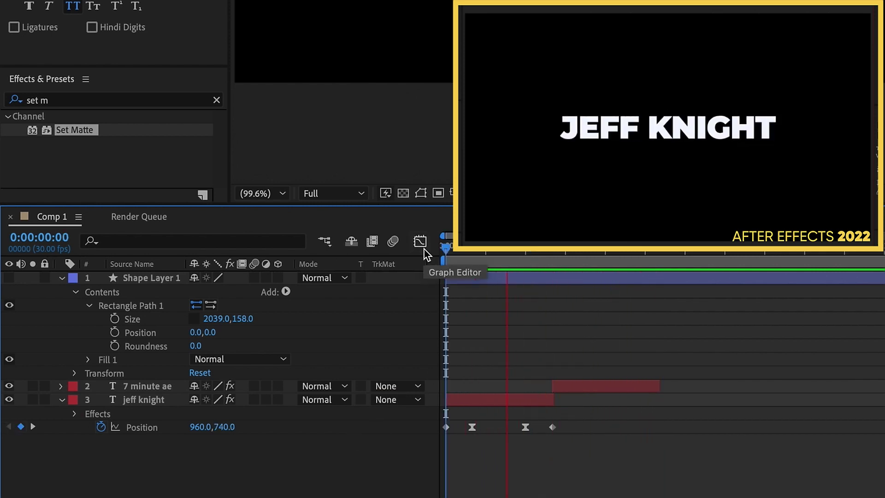
pyautogui.press('space')
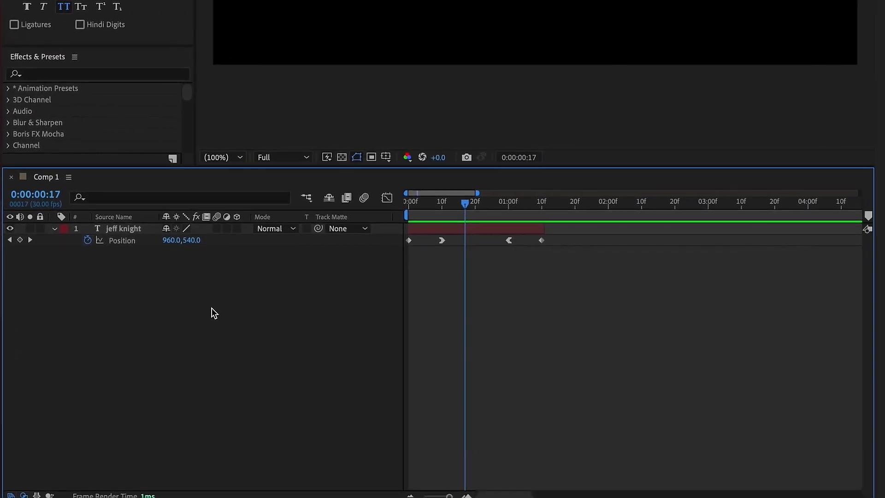
# Create a new shape layer containing a rectangle path and a fill.
pyautogui.rightClick(137, 329)
pyautogui.moveTo(149, 328)
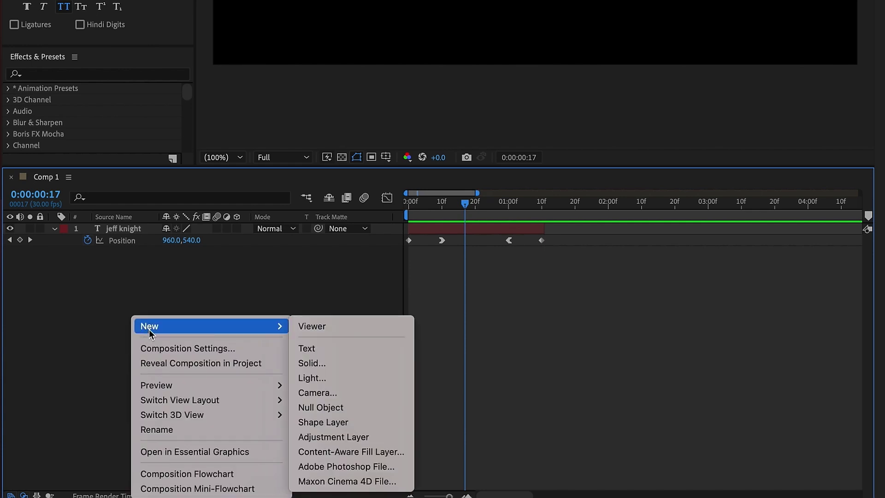
pyautogui.click(293, 418)
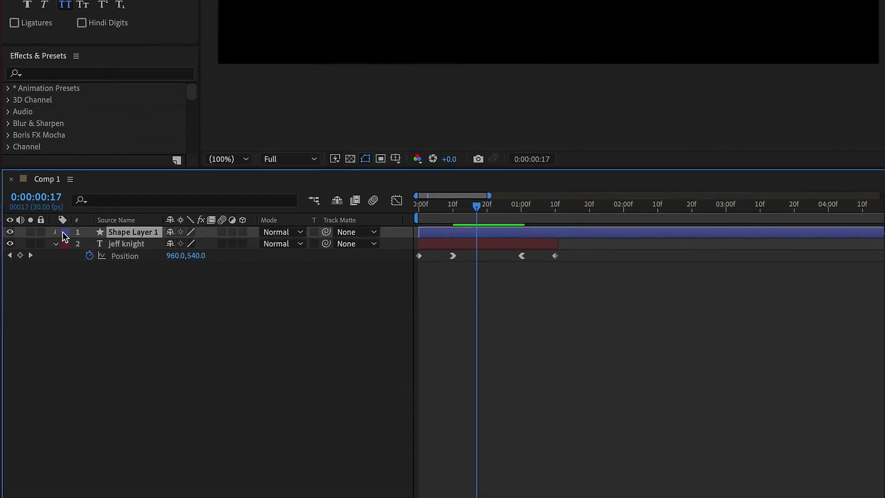
pyautogui.click(55, 228)
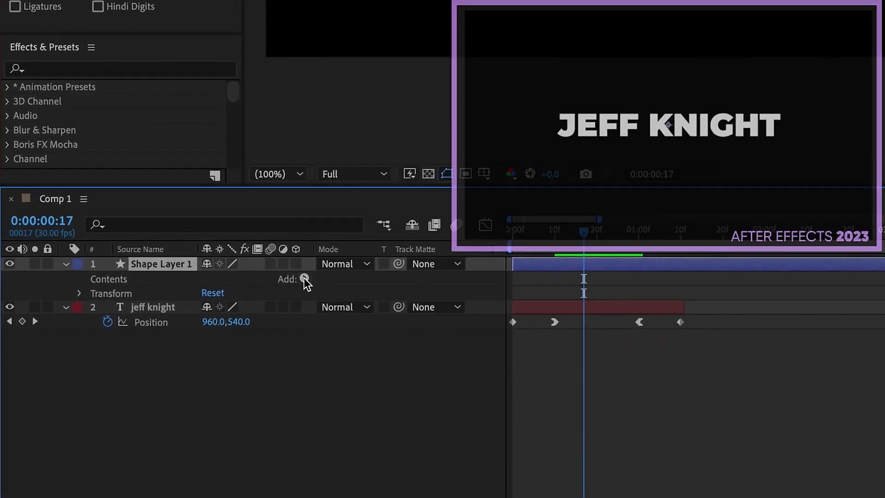
pyautogui.click(304, 279)
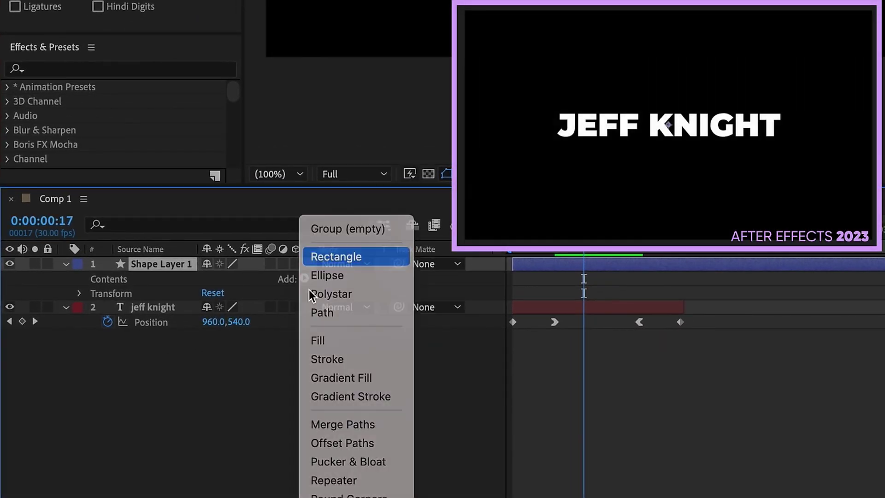
pyautogui.click(322, 255)
pyautogui.click(304, 278)
pyautogui.click(321, 339)
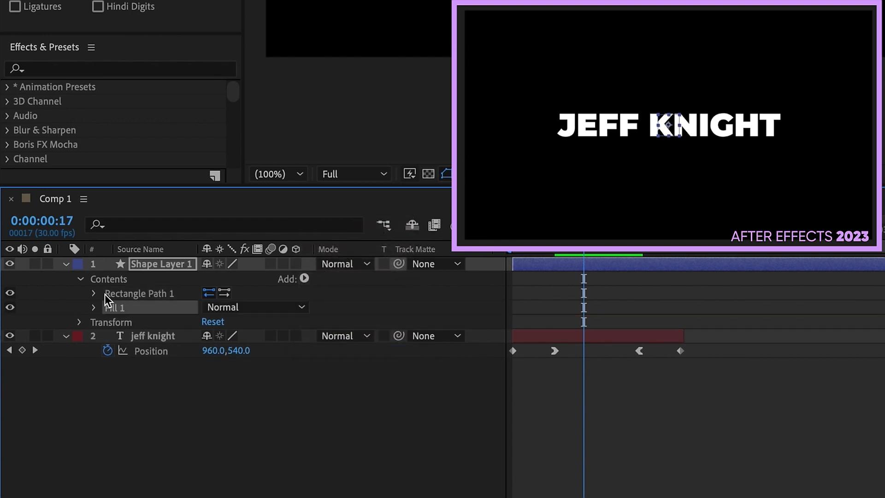
# Size the red rectangle to 2325 by 167 so it stretches across the frame.
pyautogui.click(94, 293)
pyautogui.moveTo(240, 307); pyautogui.dragTo(306, 302)
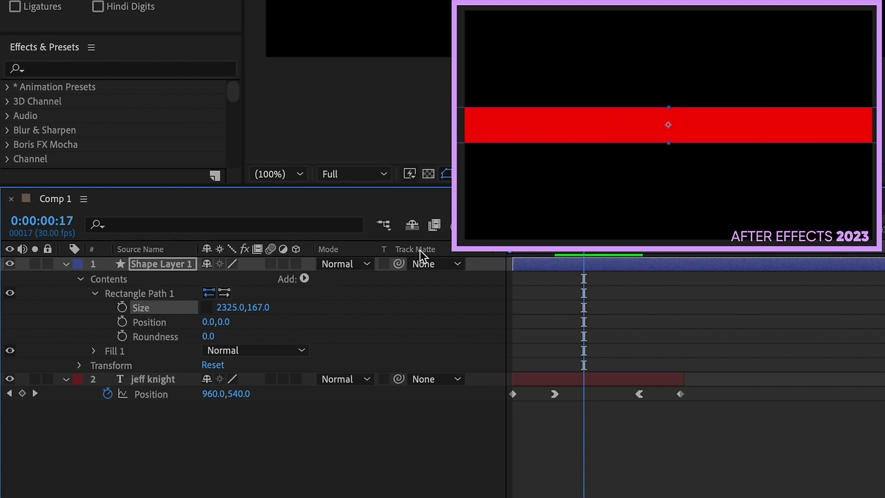
pyautogui.click(452, 379)
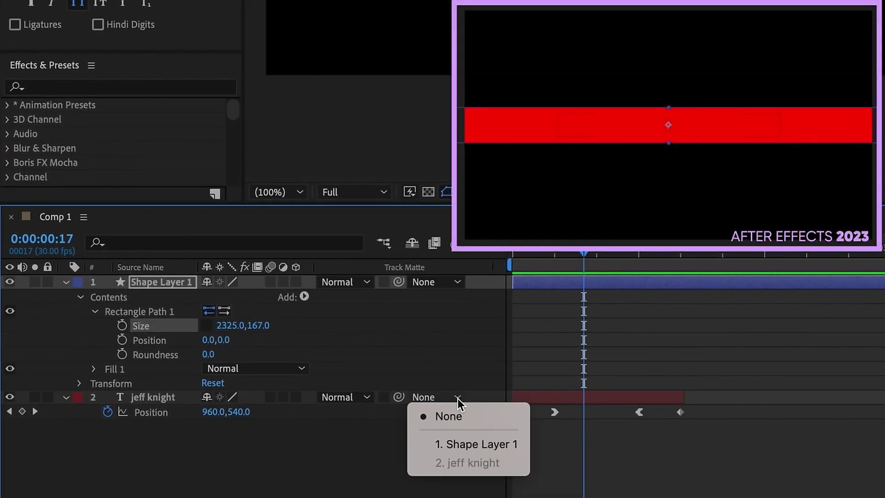
pyautogui.click(457, 443)
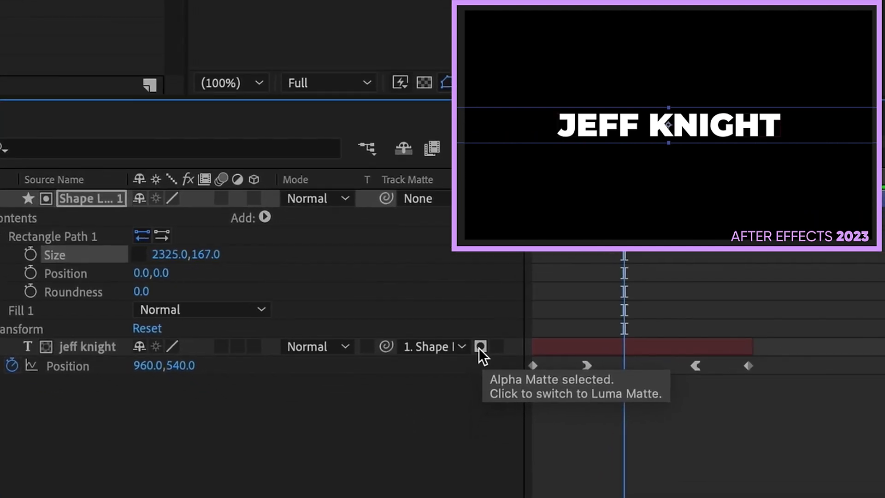
pyautogui.click(480, 347)
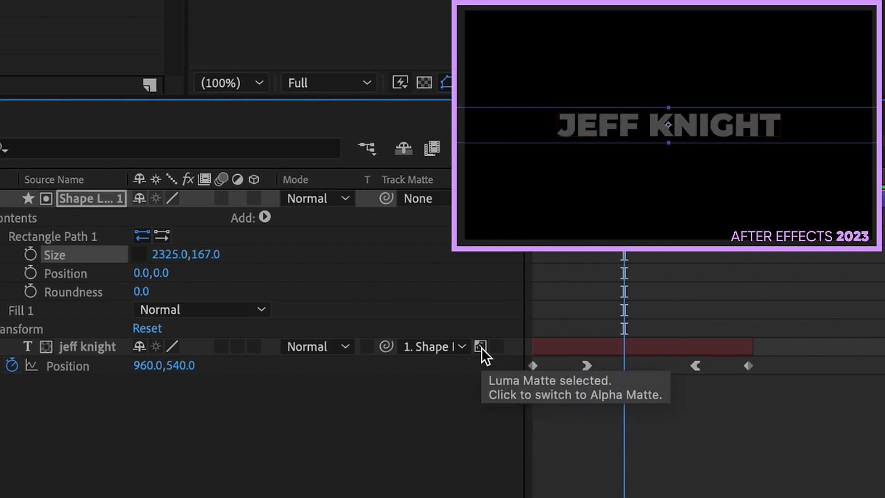
pyautogui.click(480, 346)
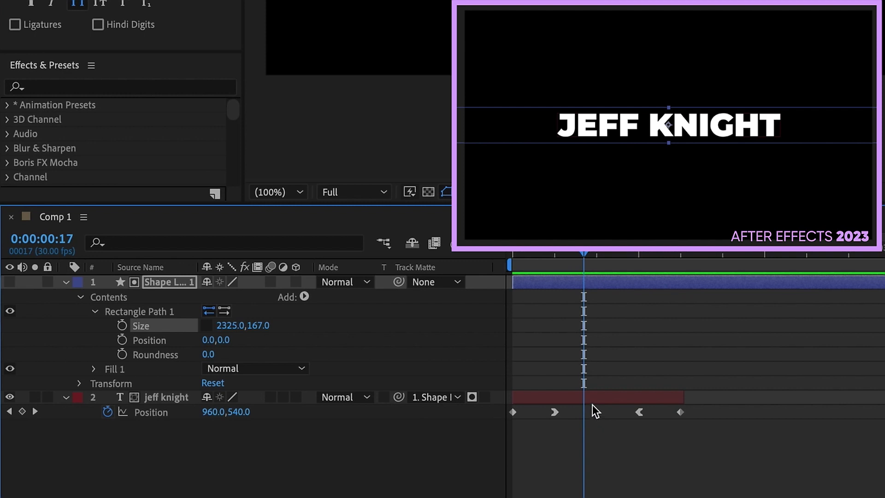
pyautogui.click(589, 398)
# Duplicate jeff knight, start the copy later, and change its text to '7 minute ae'.
pyautogui.press('pagedown')
pyautogui.press('pagedown')
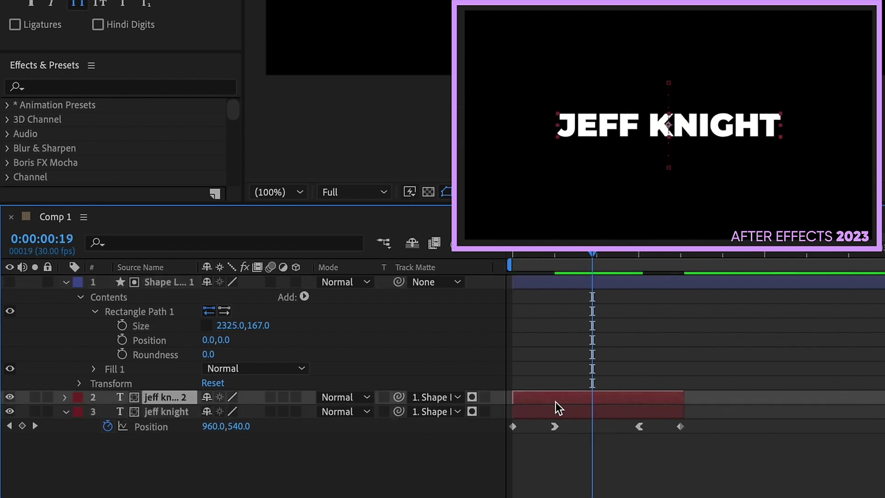
pyautogui.moveTo(555, 401); pyautogui.dragTo(706, 397)
pyautogui.click(718, 256)
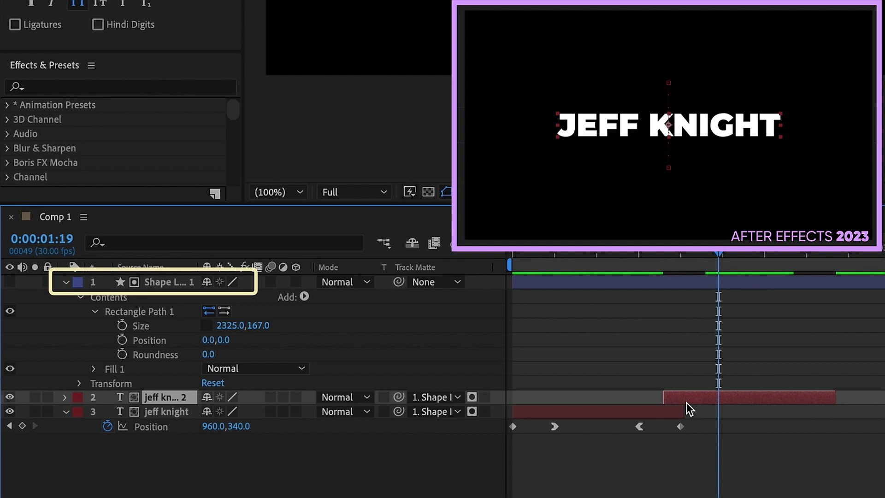
pyautogui.doubleClick(723, 392)
pyautogui.write('7 minute ae')
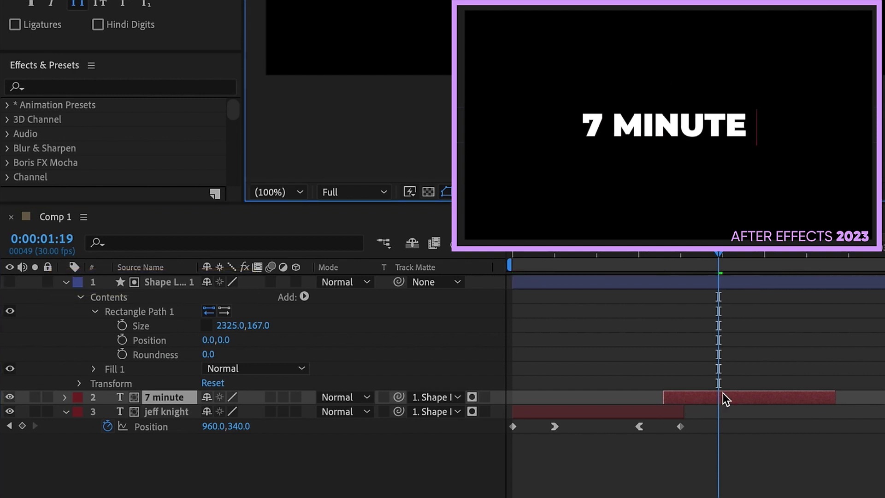
pyautogui.click(465, 254)
# Preview the title animation from the start, then stop it.
pyautogui.press('Home')
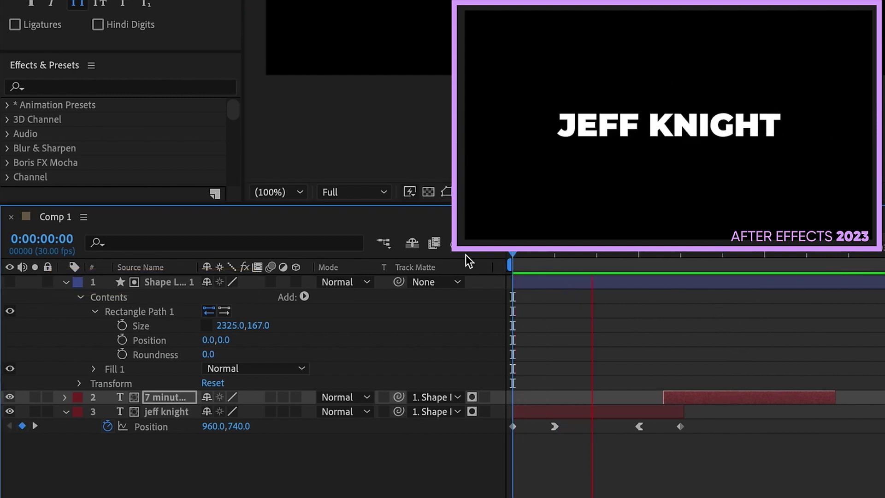
pyautogui.press('space')
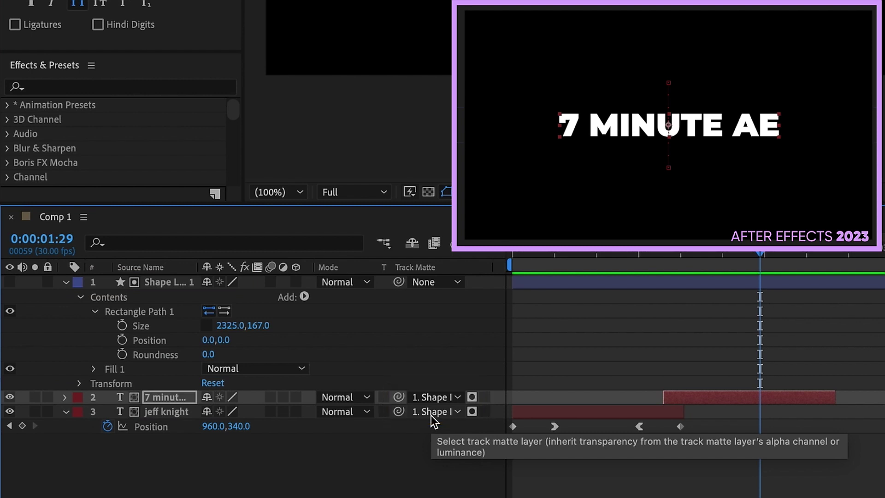
pyautogui.click(160, 283)
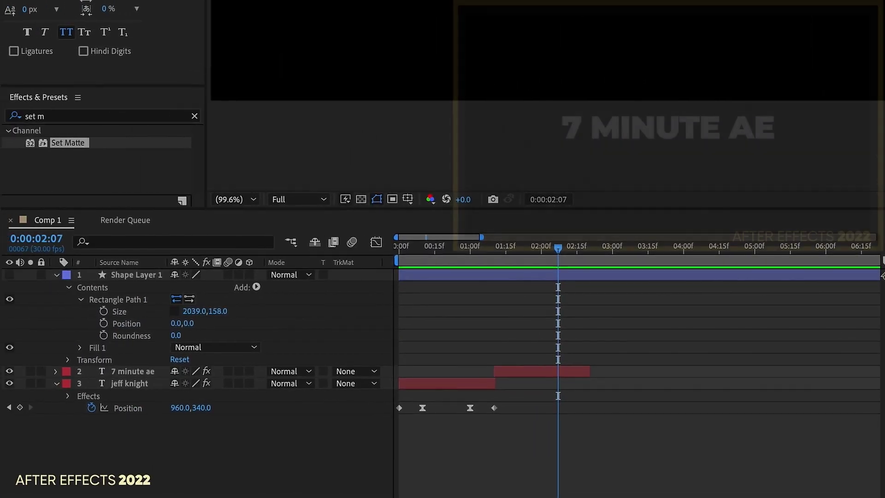
pyautogui.click(40, 275)
pyautogui.moveTo(127, 275); pyautogui.dragTo(142, 375)
pyautogui.click(117, 384)
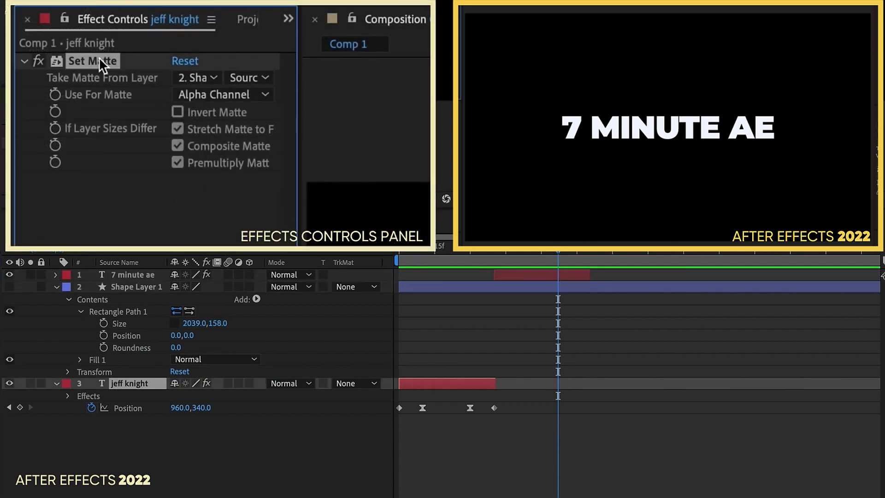
pyautogui.press('Delete')
pyautogui.click(350, 383)
pyautogui.click(367, 421)
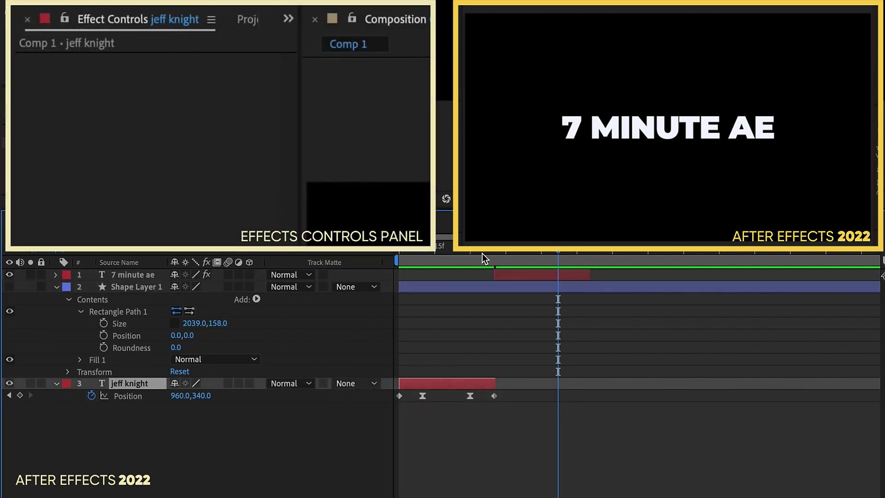
# Delete the Set Matte effect from the 7 minute ae layer.
pyautogui.click(521, 274)
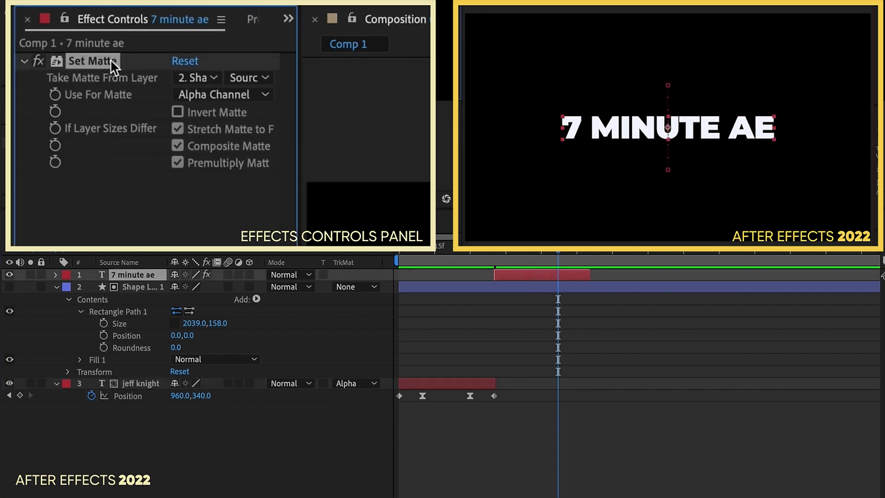
pyautogui.press('Delete')
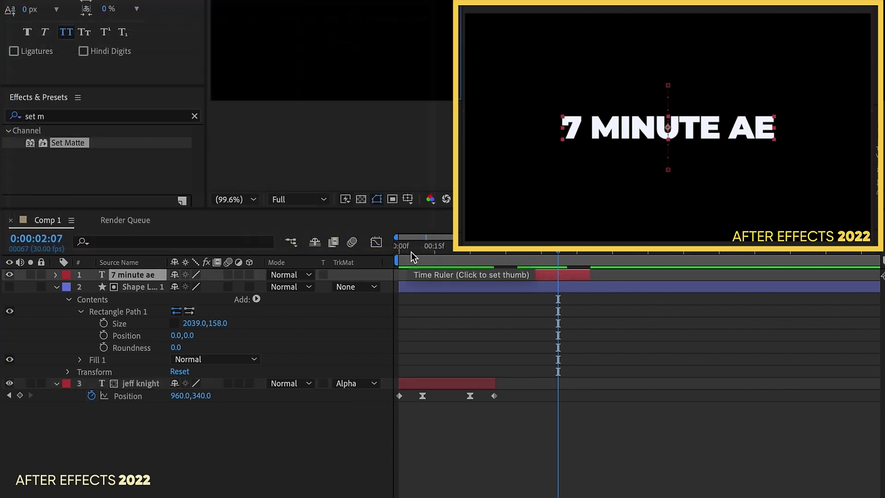
pyautogui.moveTo(411, 252); pyautogui.dragTo(539, 251)
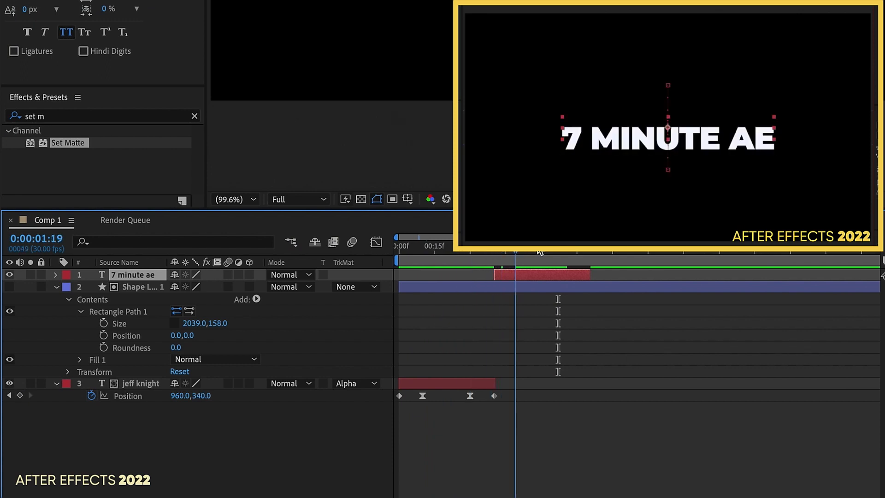
# Duplicate the shape into Shape Layer 2 at the top and make it 7 minute ae's alpha matte.
pyautogui.click(538, 286)
pyautogui.hotkey('ctrl', 'd')
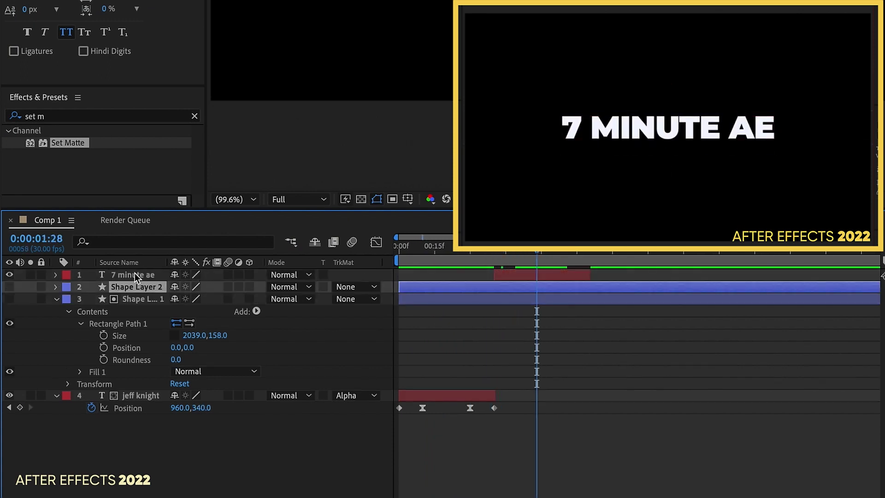
pyautogui.moveTo(138, 286); pyautogui.dragTo(141, 274)
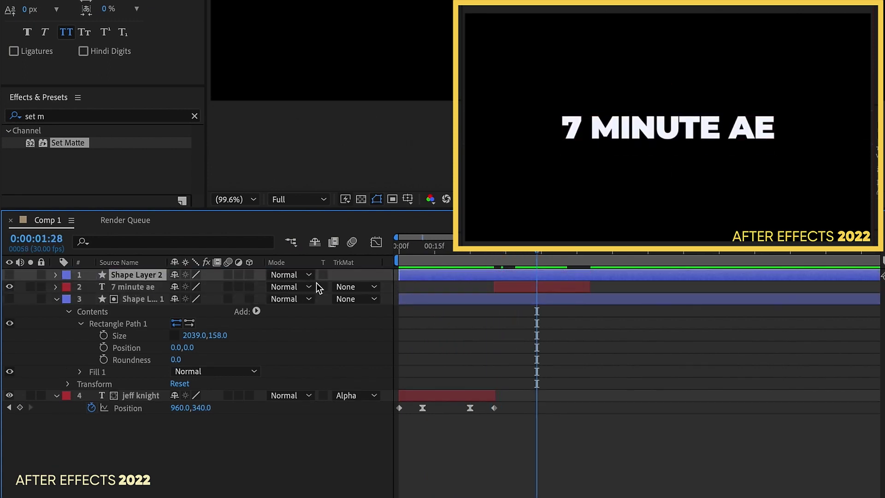
pyautogui.click(156, 287)
pyautogui.click(346, 287)
pyautogui.click(375, 324)
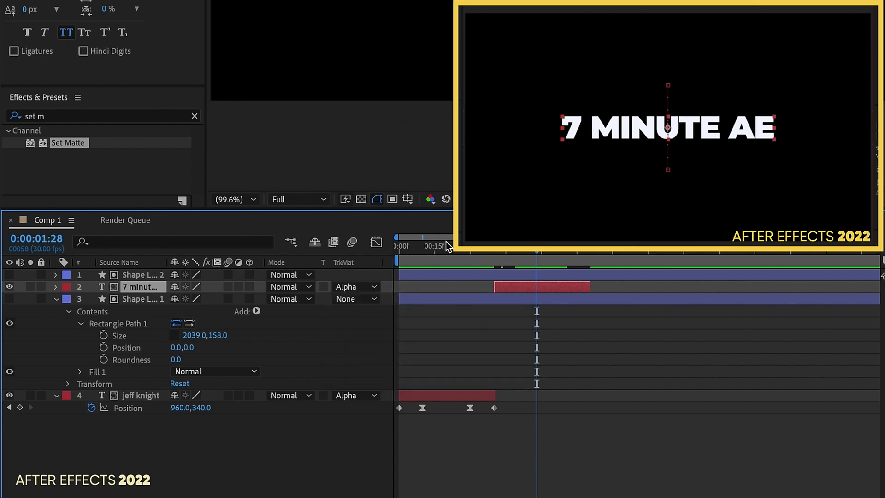
pyautogui.moveTo(446, 241); pyautogui.dragTo(476, 251)
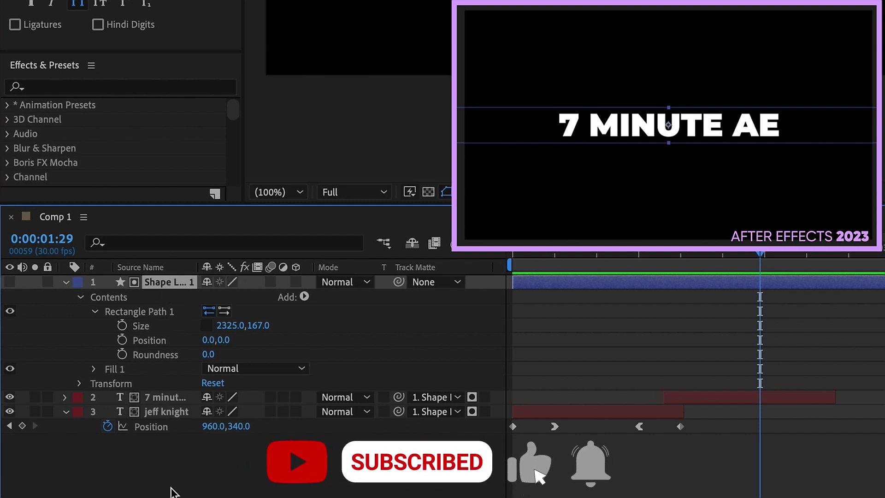
pyautogui.click(162, 413)
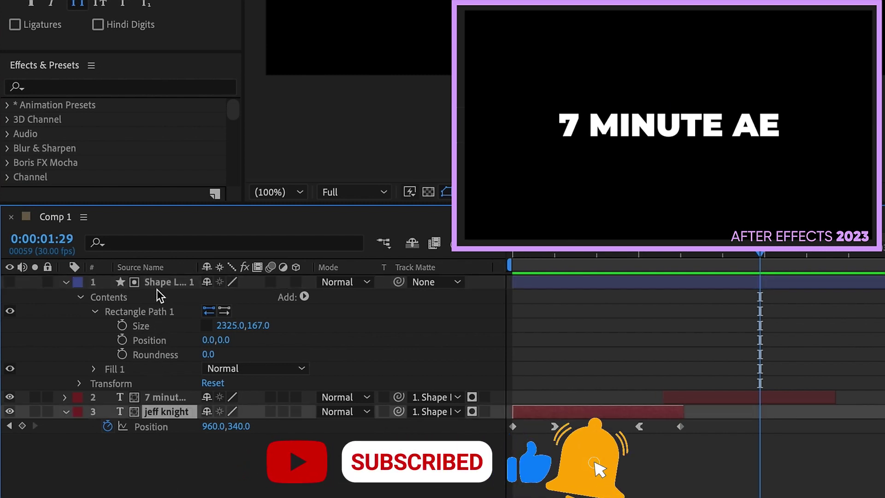